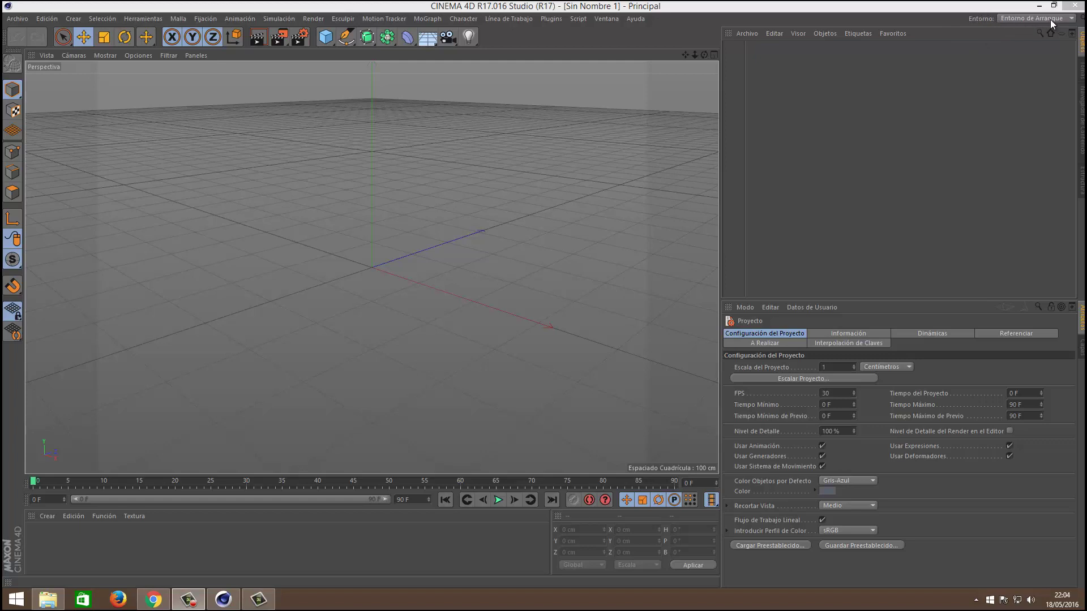
Switch the interface to the Animation layout from the Entorno layout list
left_click(1069, 20)
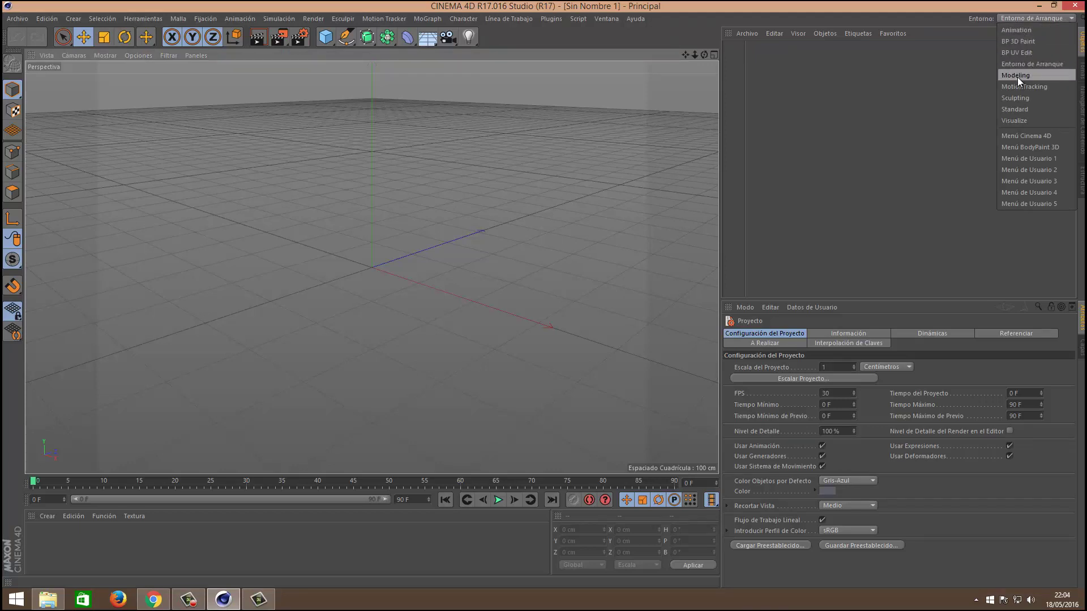
left_click(1010, 30)
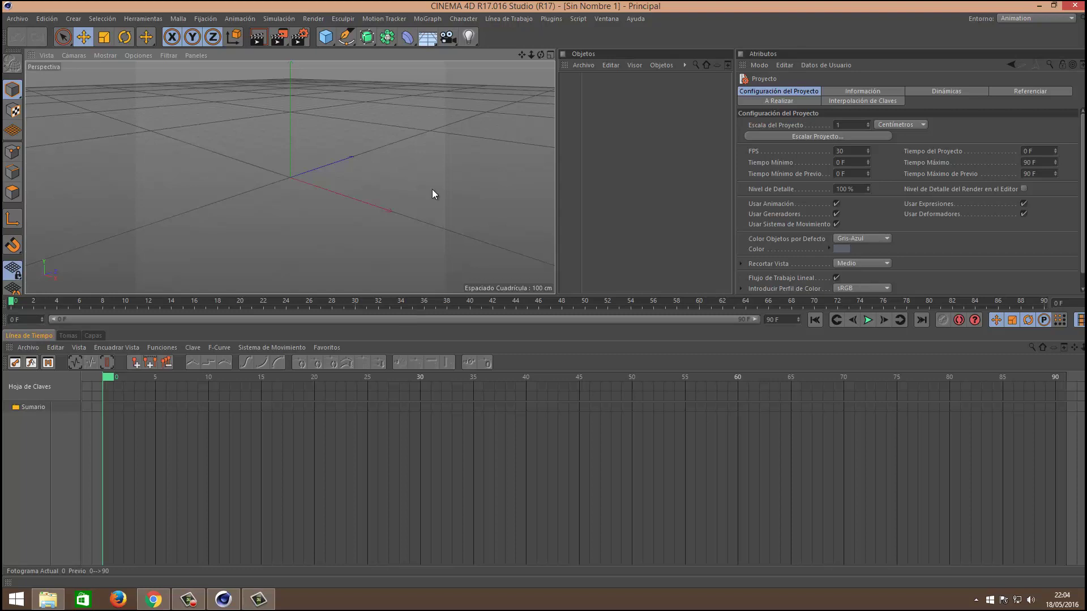
Cycle through the BP 3D Paint and BP UV Edit layouts, ending on Modeling
left_click(999, 18)
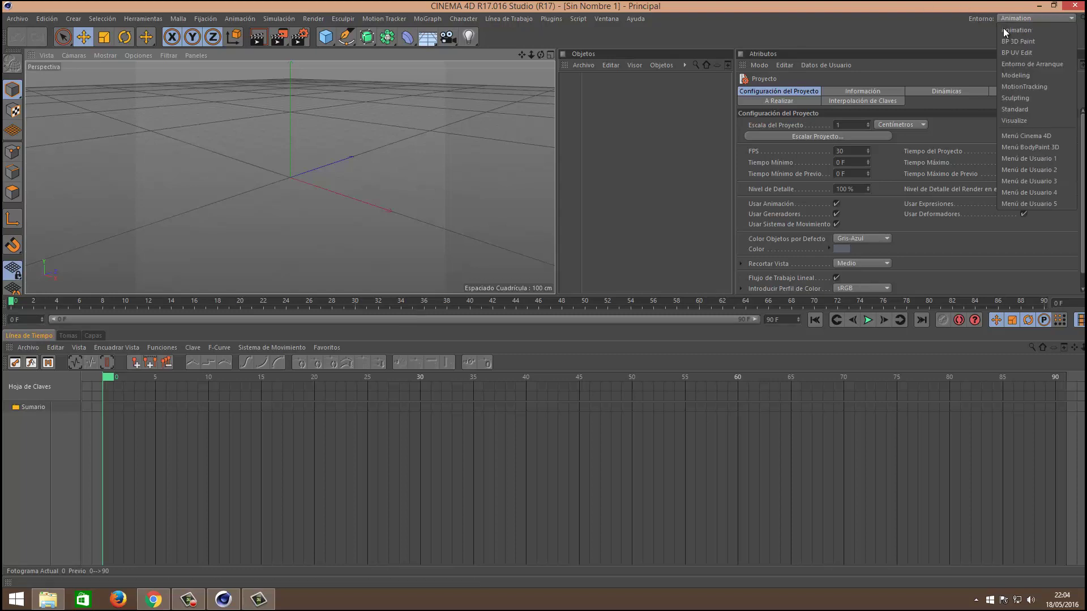
left_click(1010, 41)
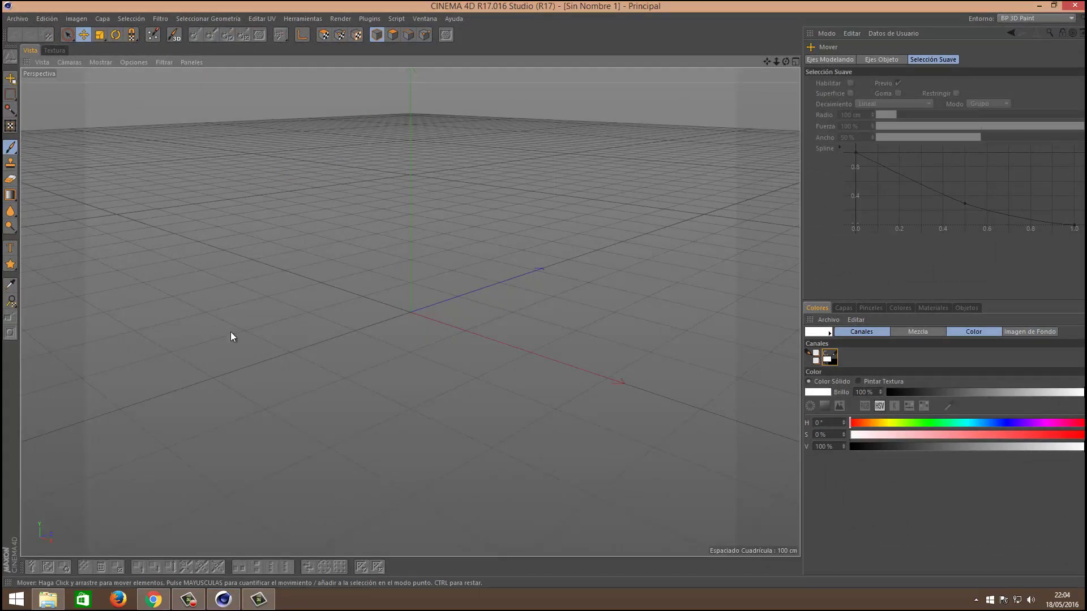
left_click(1059, 20)
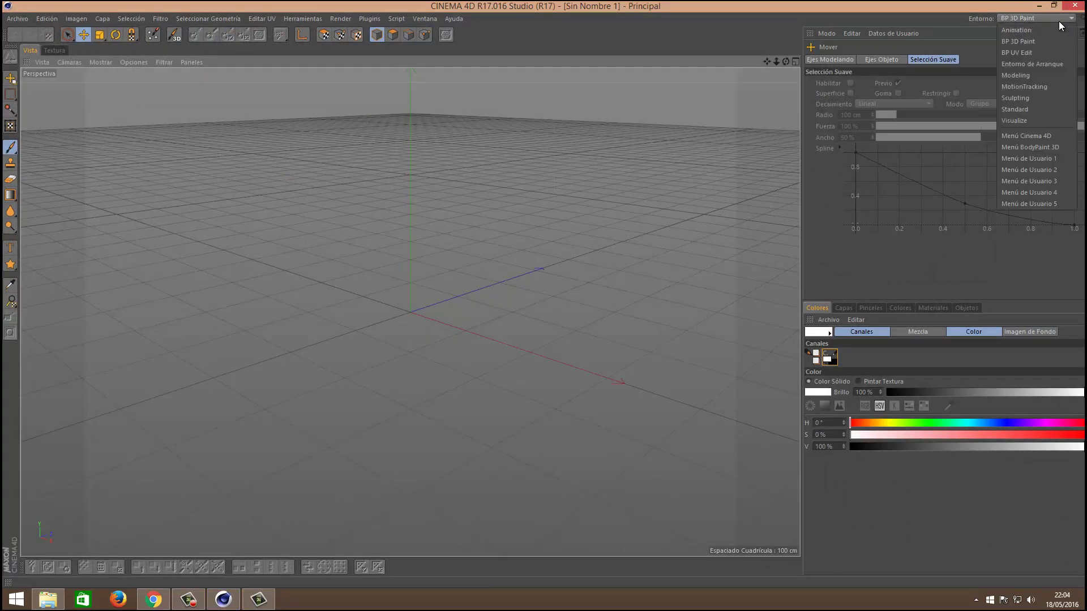
left_click(1014, 53)
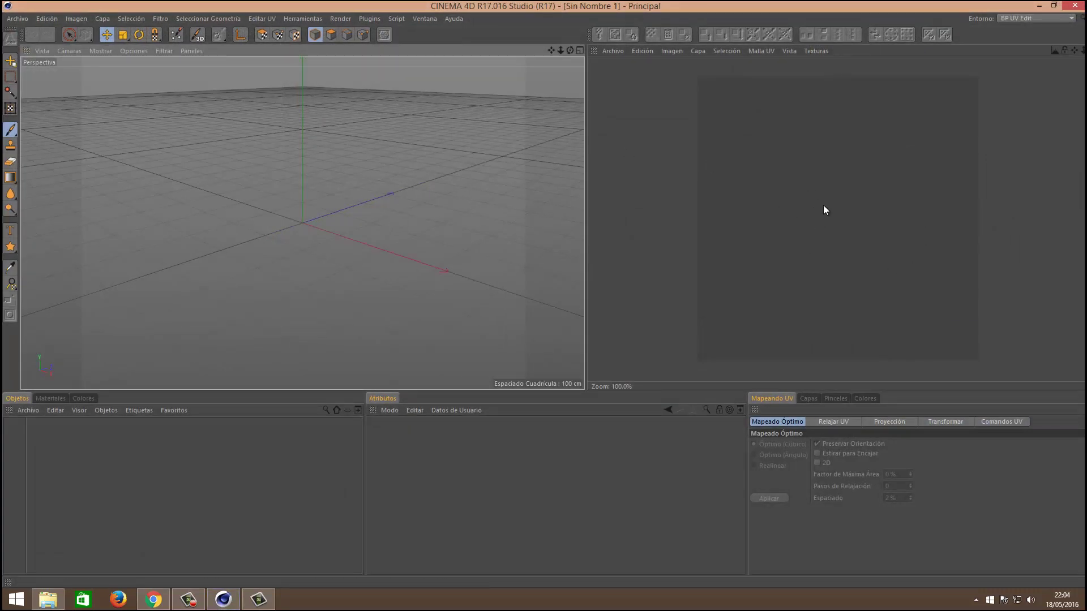
left_click(1027, 17)
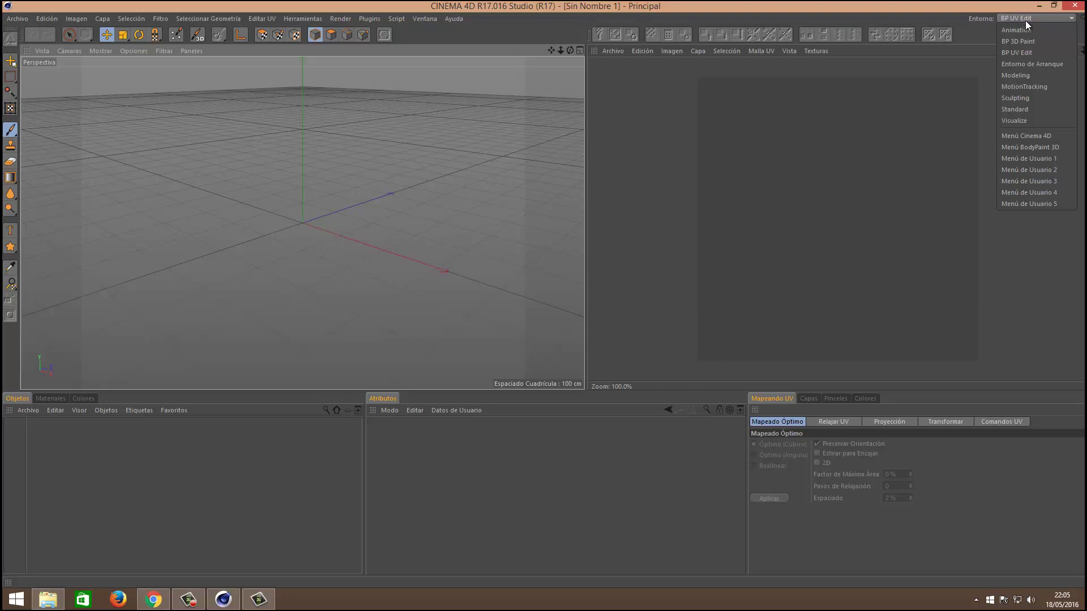
left_click(1016, 76)
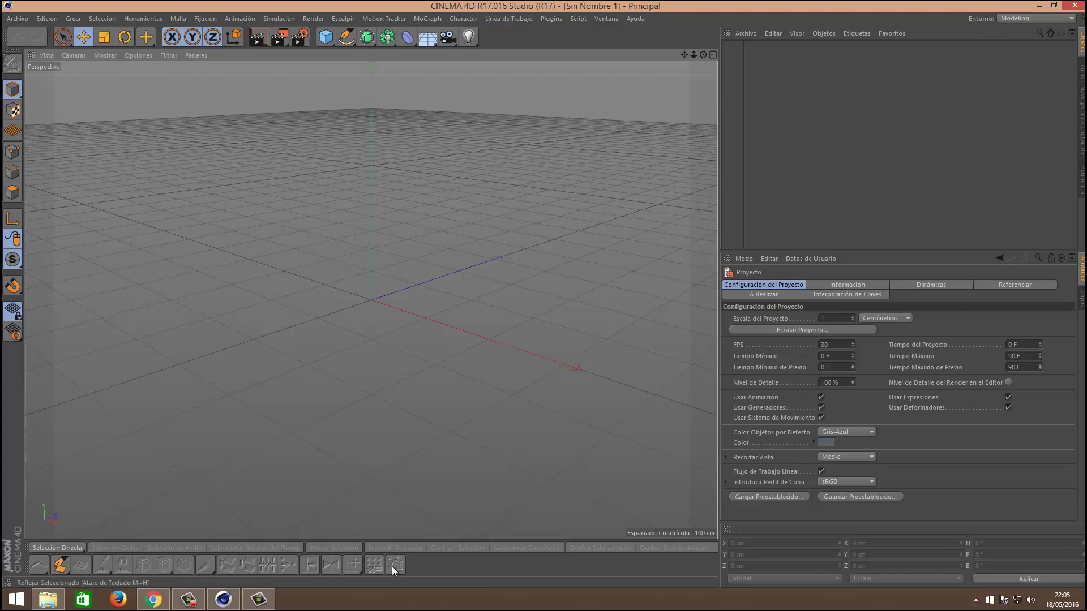
Preview the Sculpting layout, then return to the Entorno de Arranque startup layout
left_click(1015, 17)
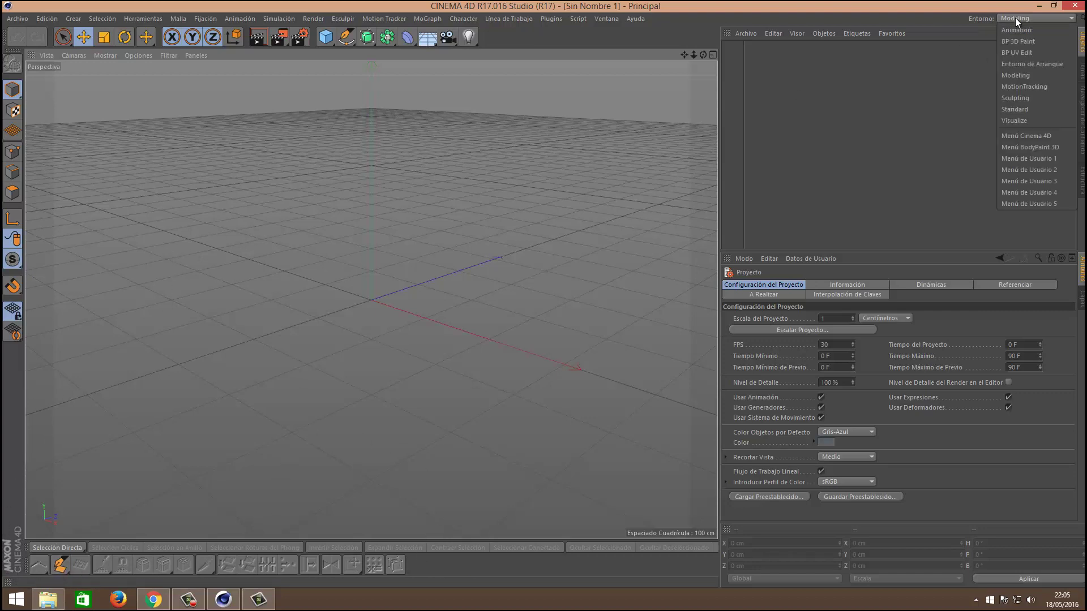
left_click(1020, 99)
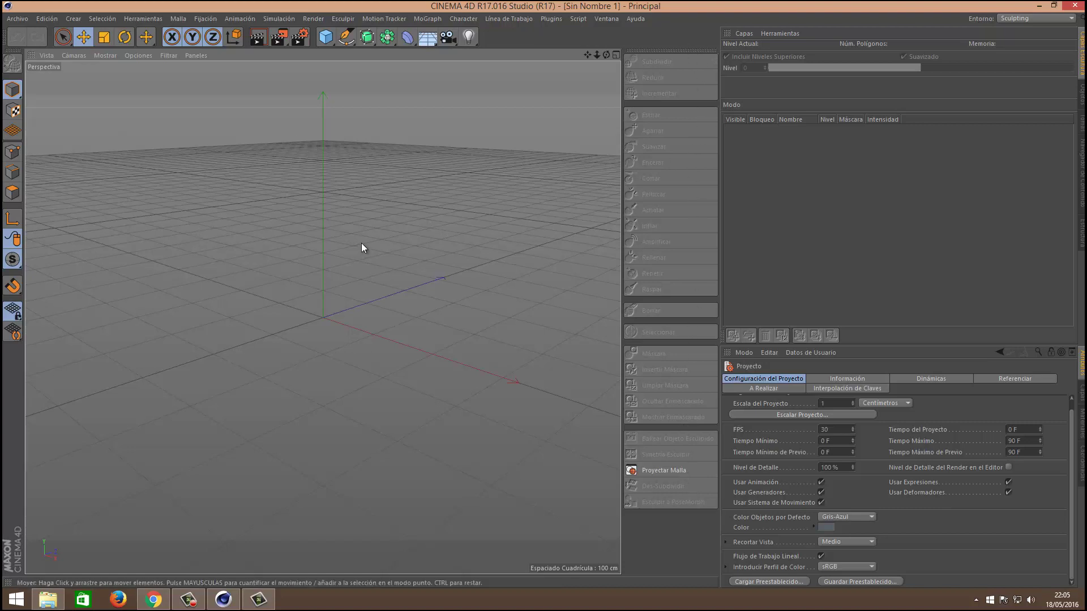
left_click(1056, 18)
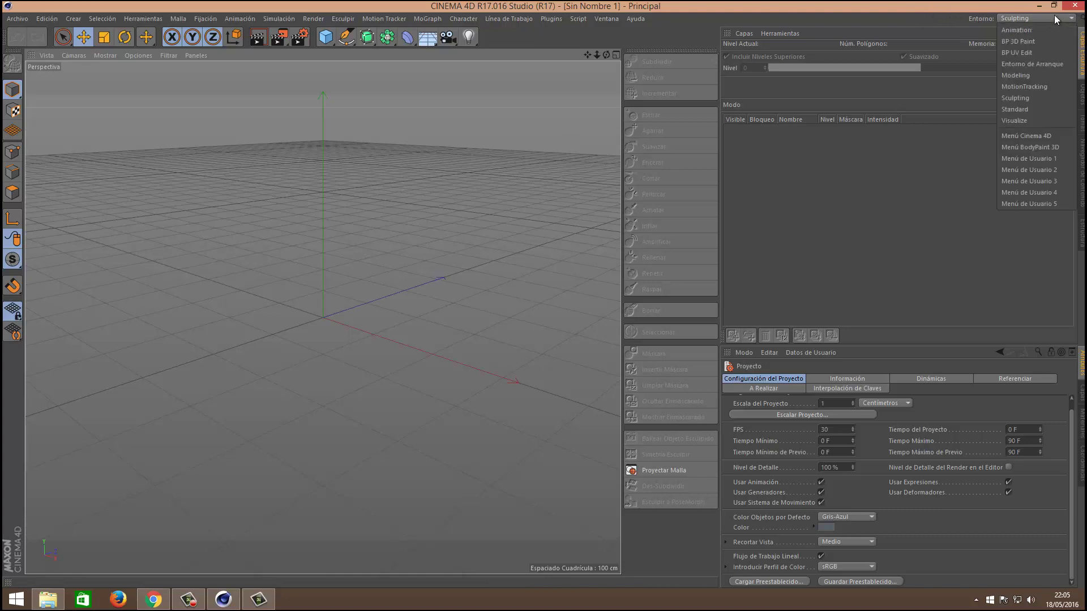
left_click(1032, 64)
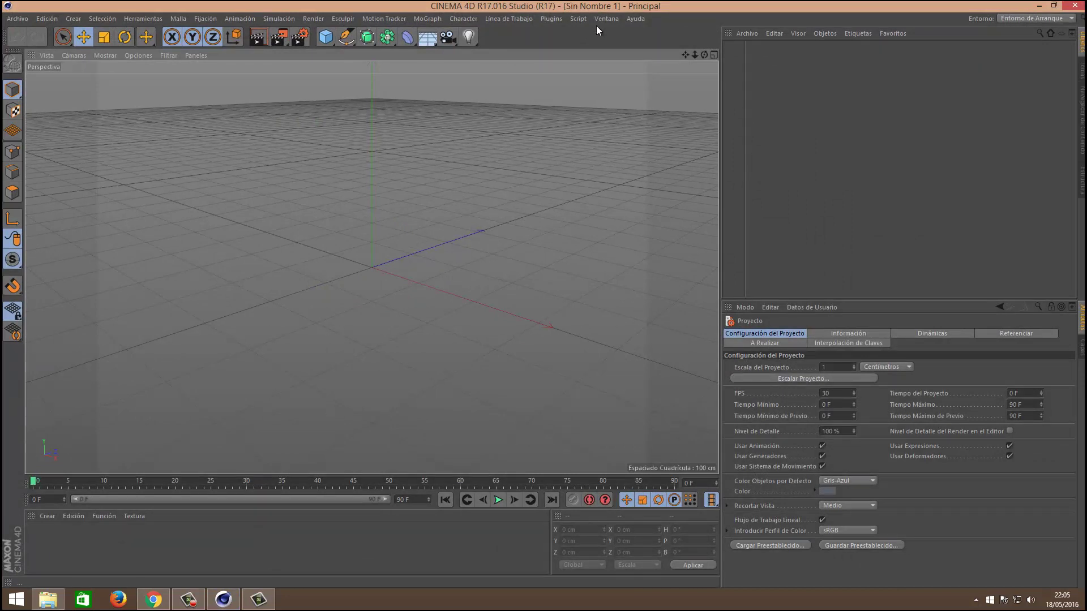
Switch to Animation through the Ventana menu, then to the Standard layout
left_click(615, 18)
mouse_move(618, 36)
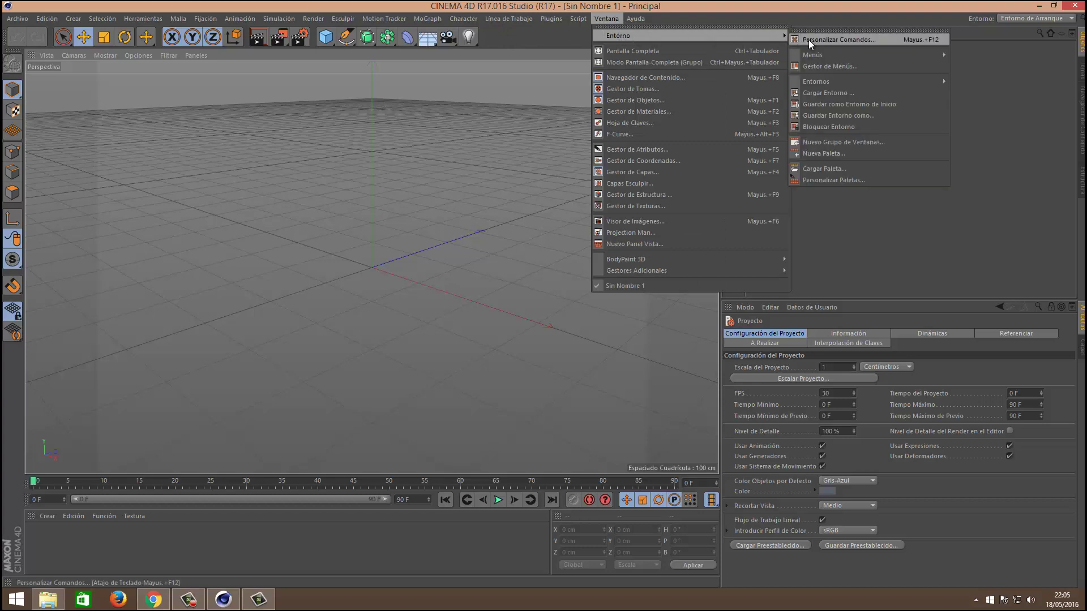
mouse_move(816, 81)
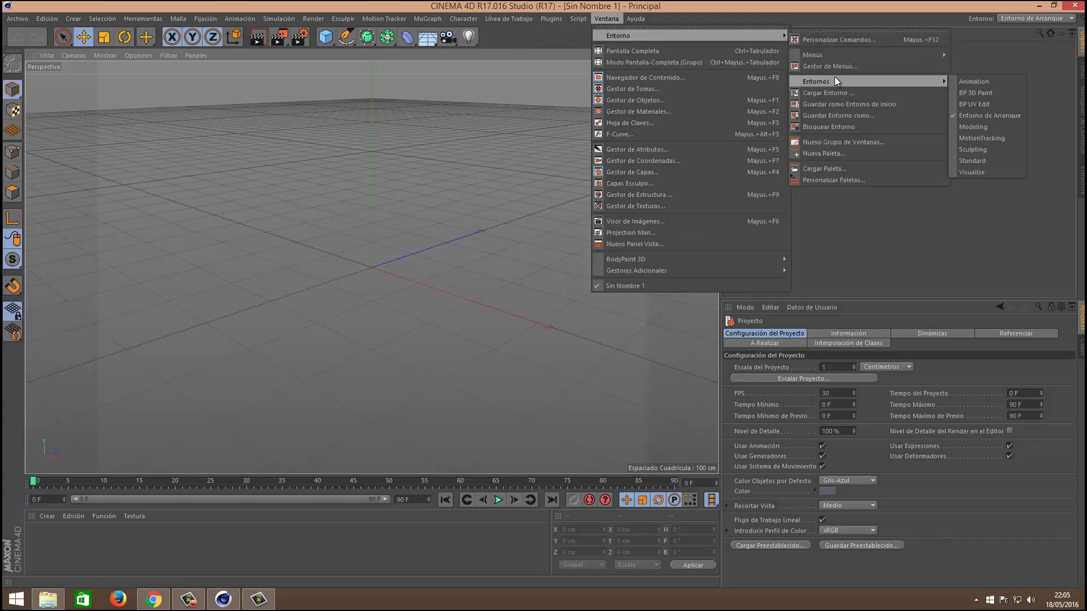
left_click(989, 81)
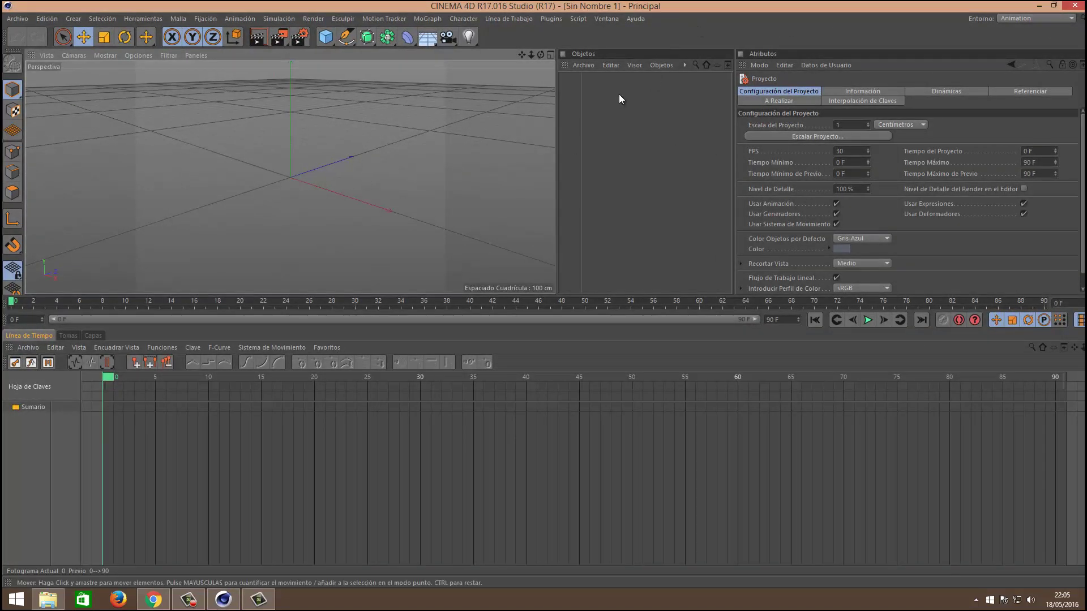
left_click(1007, 17)
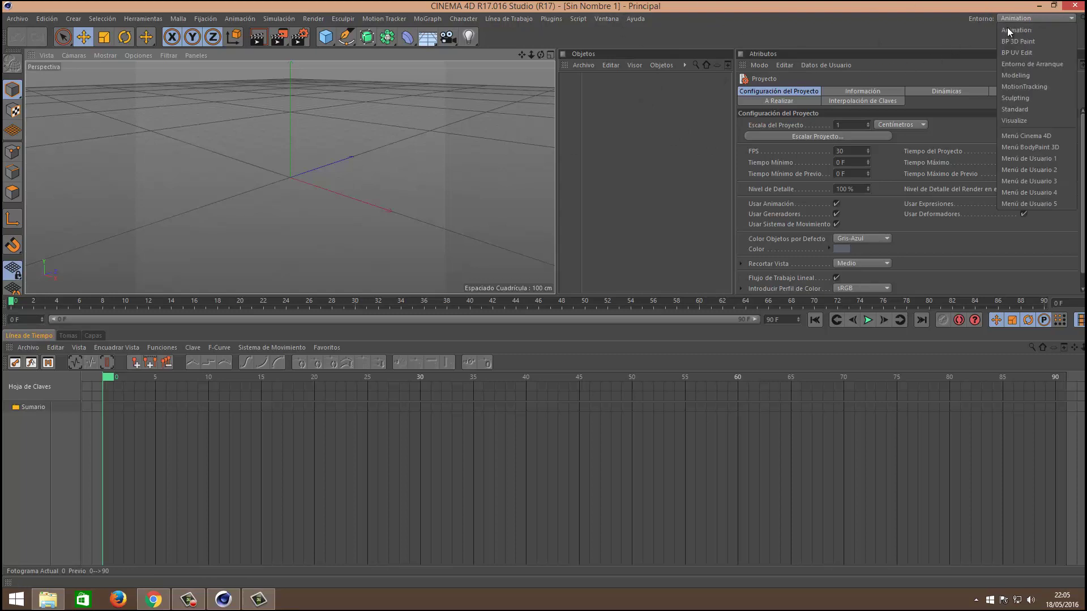
left_click(1016, 110)
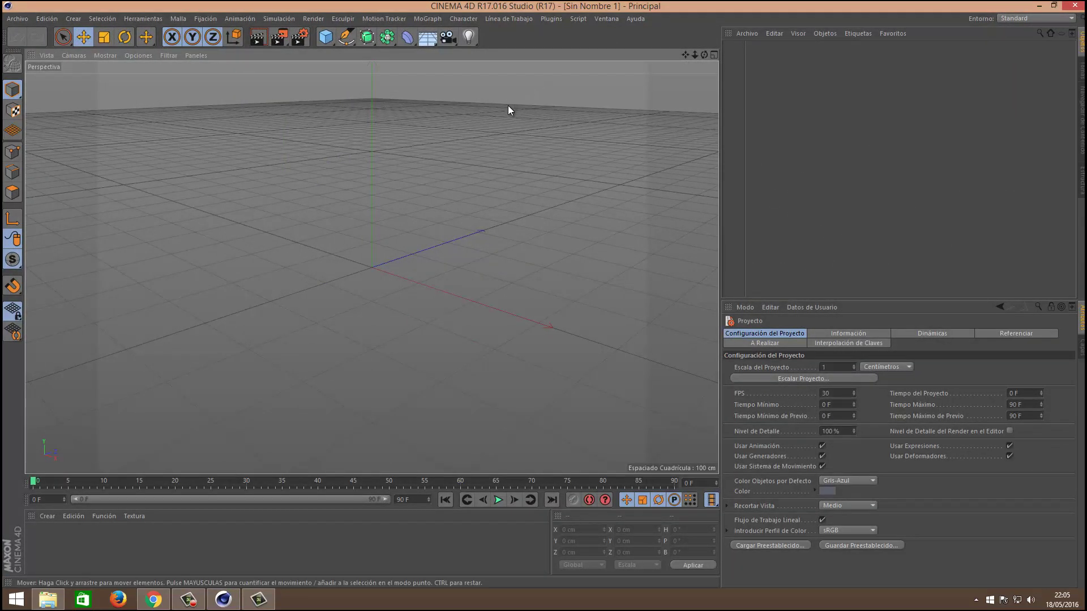
Open the Capas Escultura panel and dock it top right beside the Objects manager
left_click(607, 18)
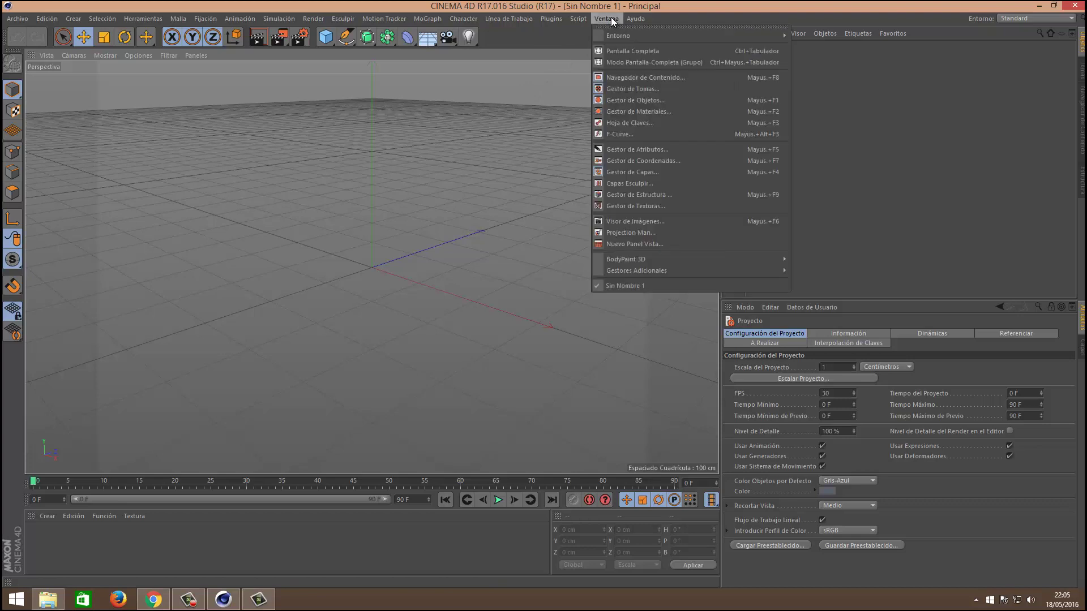
left_click(627, 108)
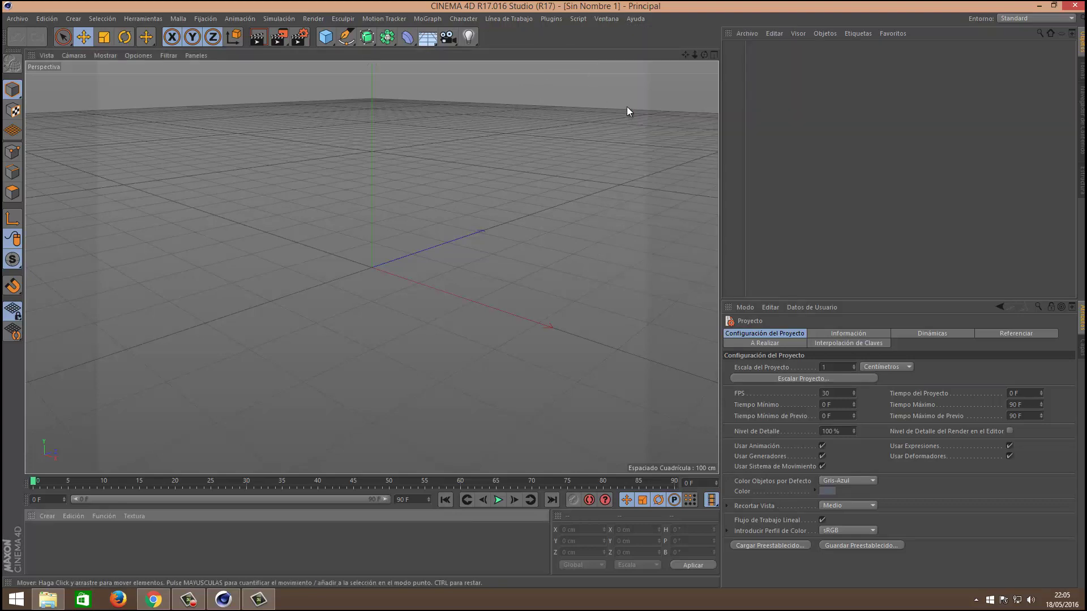
left_click(605, 18)
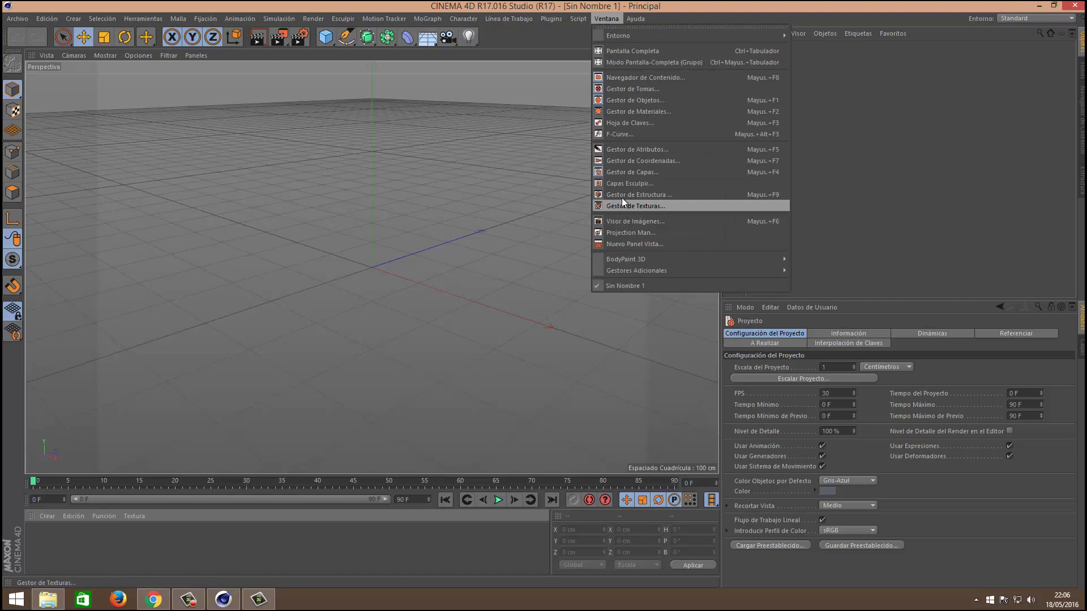
left_click(623, 183)
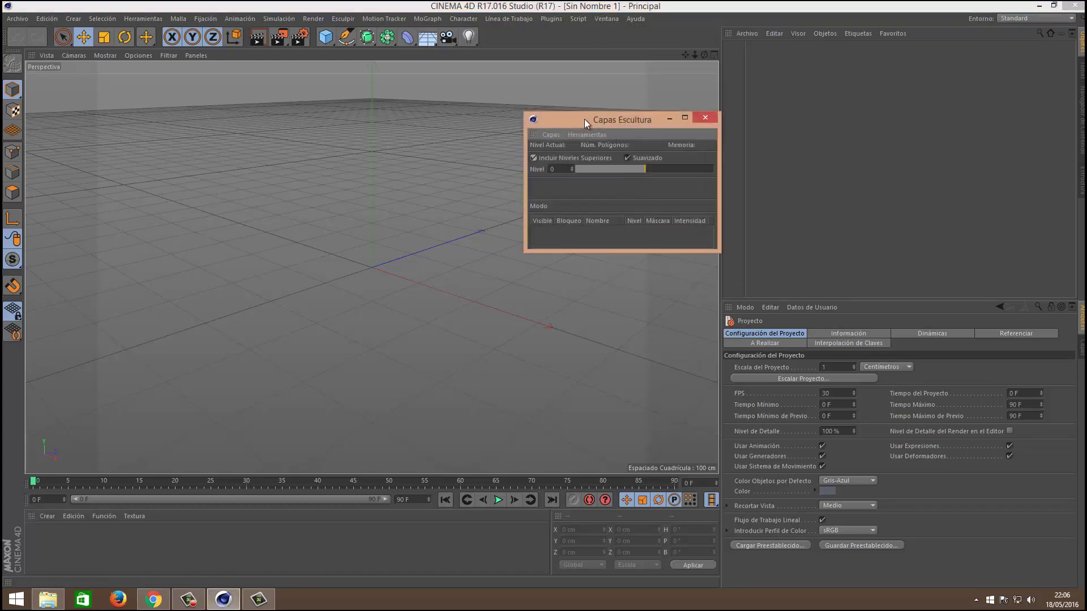
mouse_move(585, 119)
left_mouse_down()
mouse_move(866, 12)
mouse_move(821, 73)
mouse_move(775, 98)
mouse_move(741, 66)
left_mouse_up()
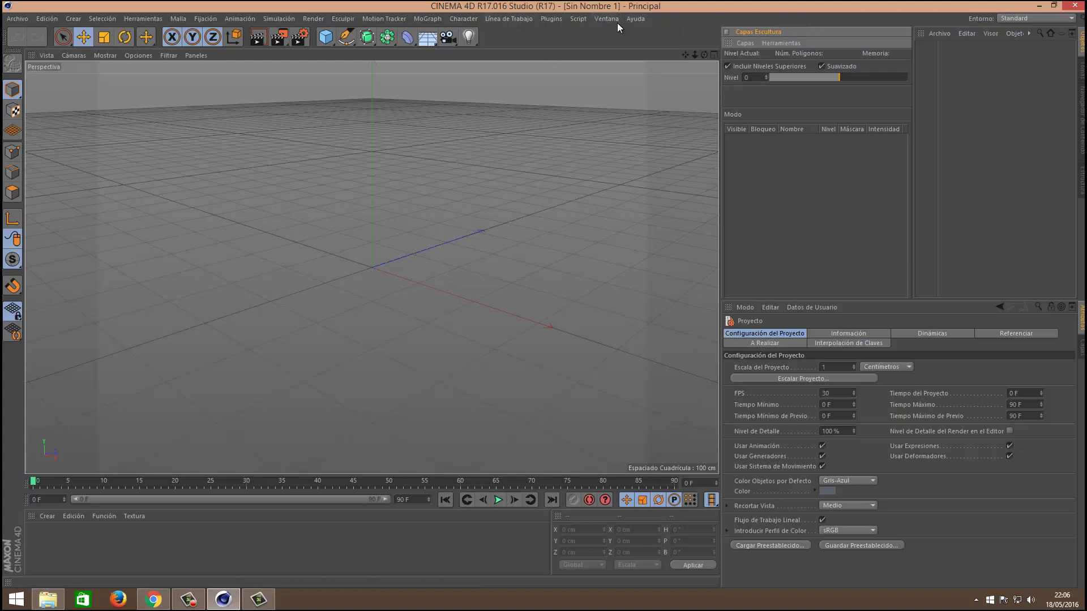
Save the layout as a user layout, replacing 'Standard' in the file name with the user's name
left_click(602, 21)
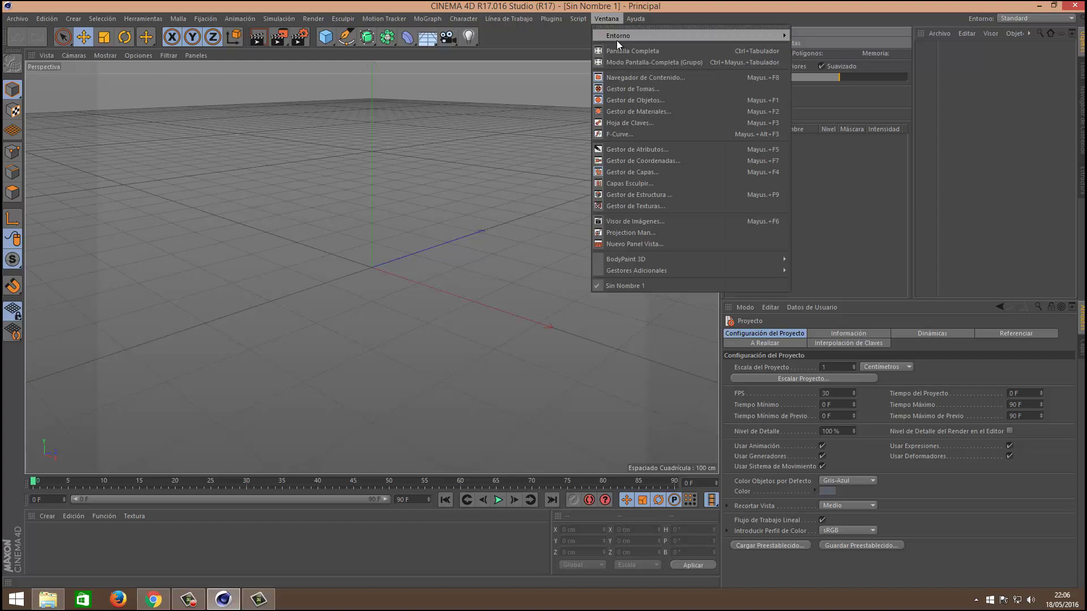
mouse_move(690, 36)
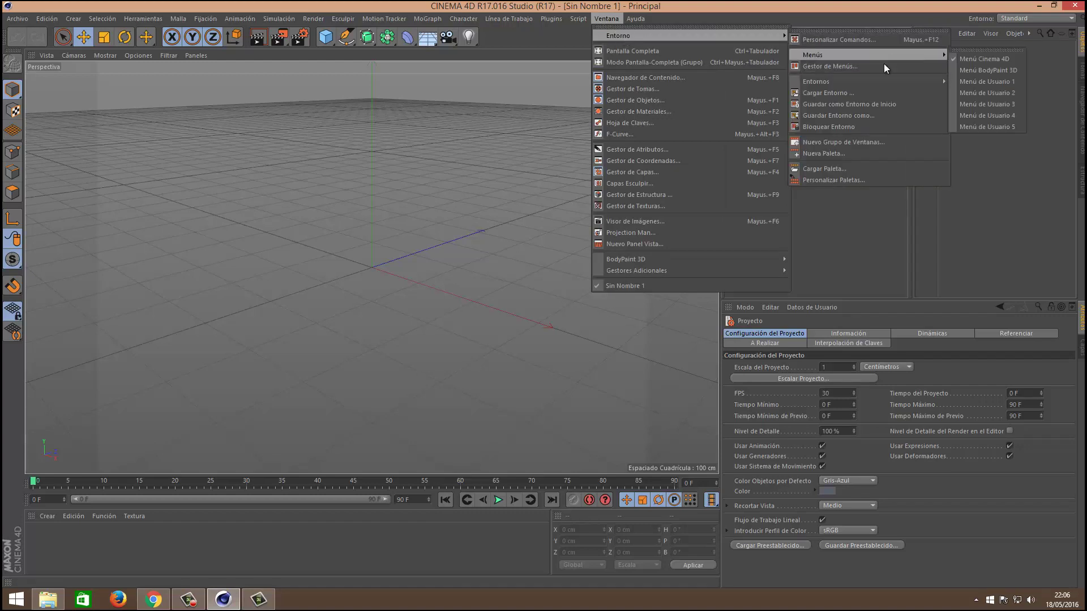
left_click(840, 115)
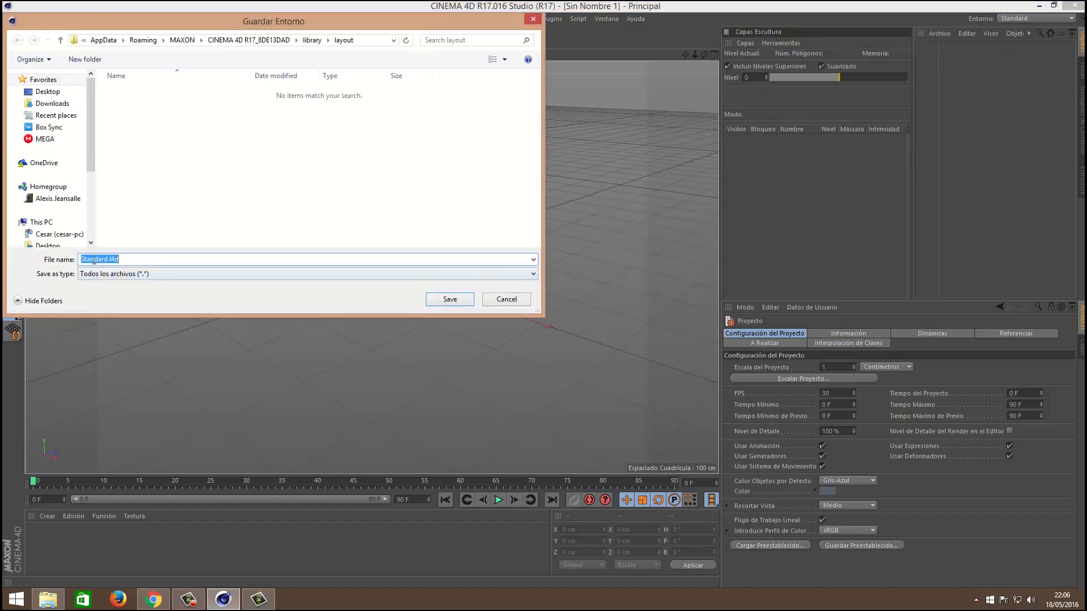
left_click(85, 260)
double_click(85, 259)
type("Alex")
type("i")
type("s")
left_click(462, 300)
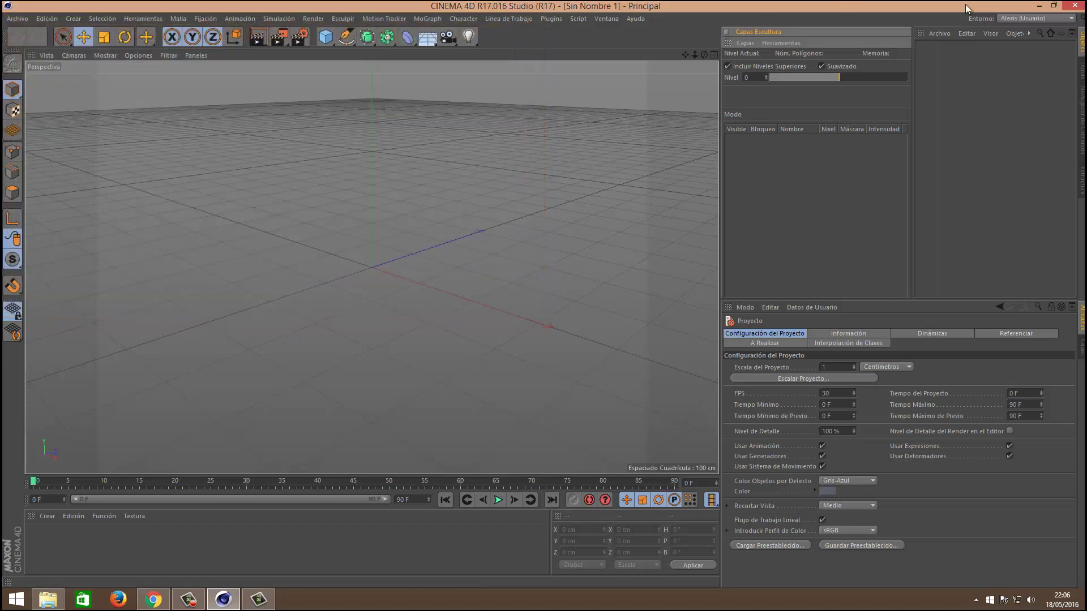
left_click(1018, 16)
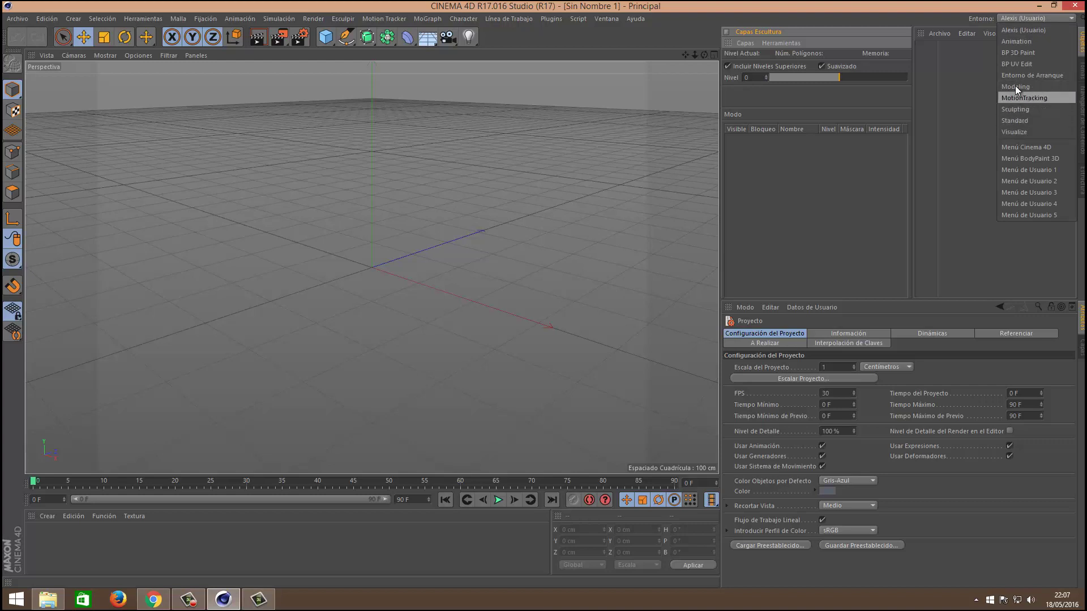
left_click(1019, 121)
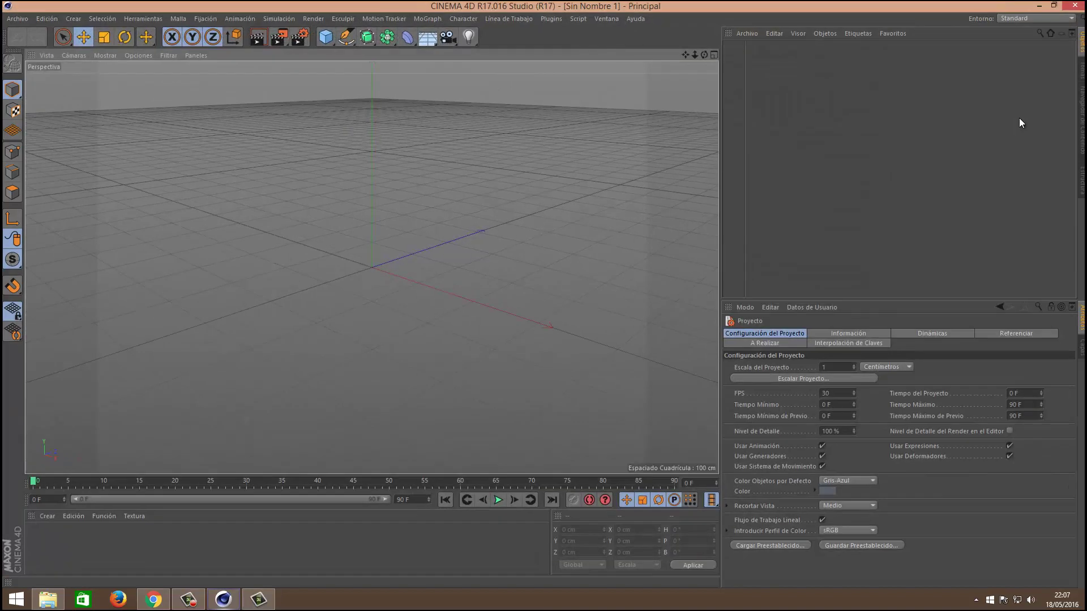
left_click(1025, 17)
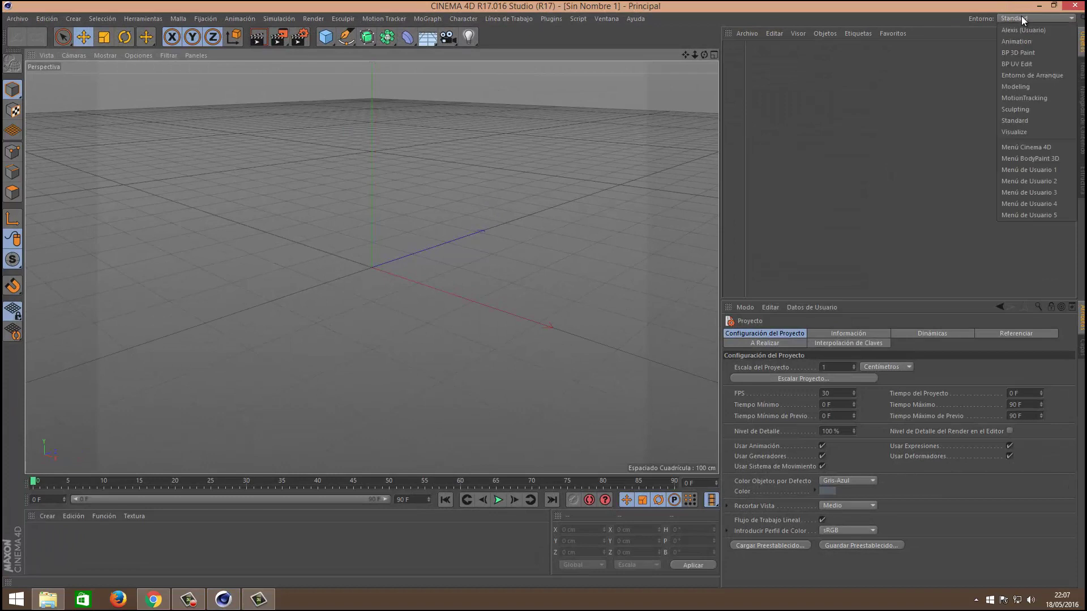
left_click(1022, 32)
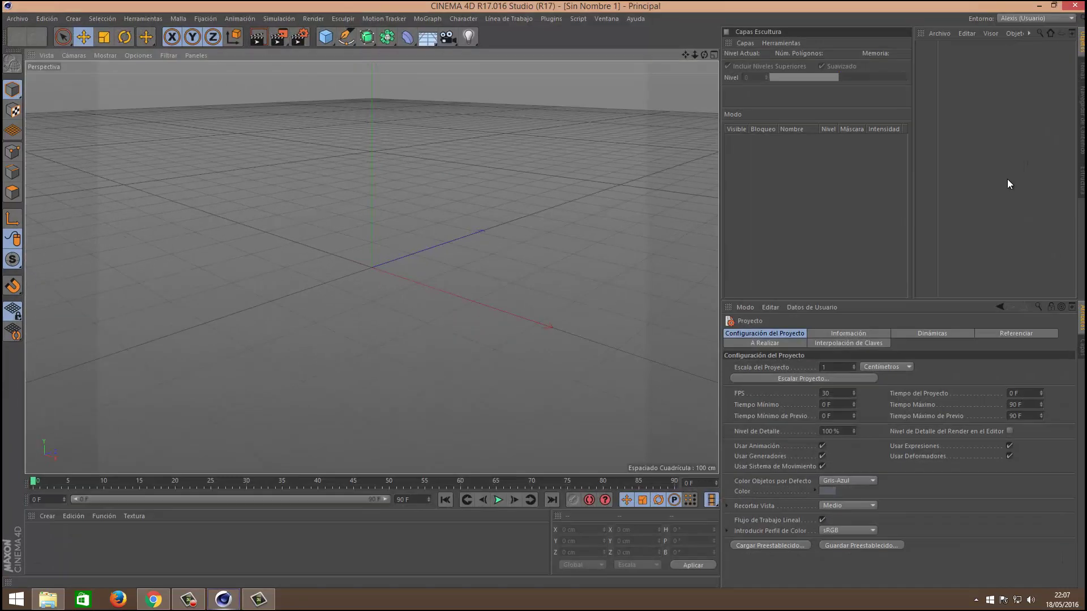